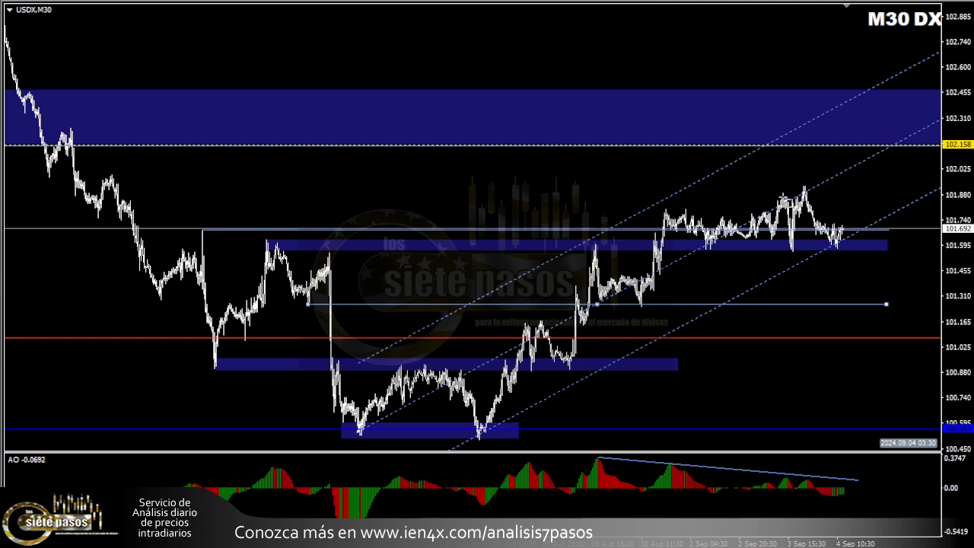
drag(782, 197, 920, 190)
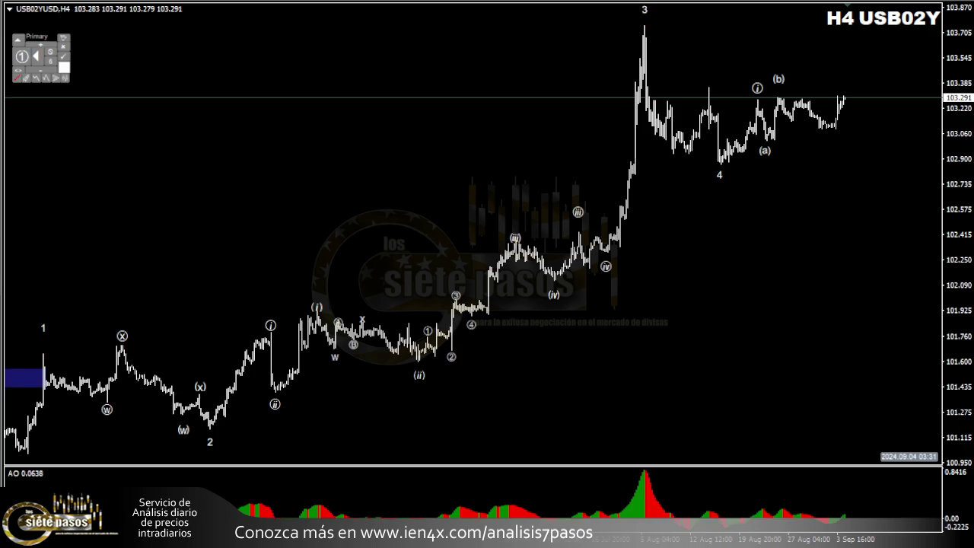
- Move the (b) wave label on the USB02Y H4 chart above the most recent high and hide its projection levels
double_click(782, 78)
drag(788, 80, 845, 82)
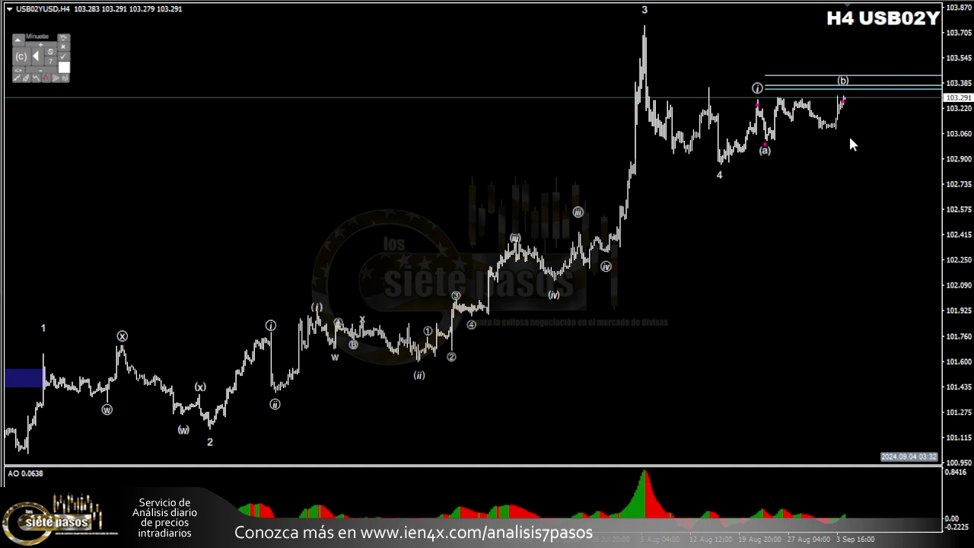
key(Delete)
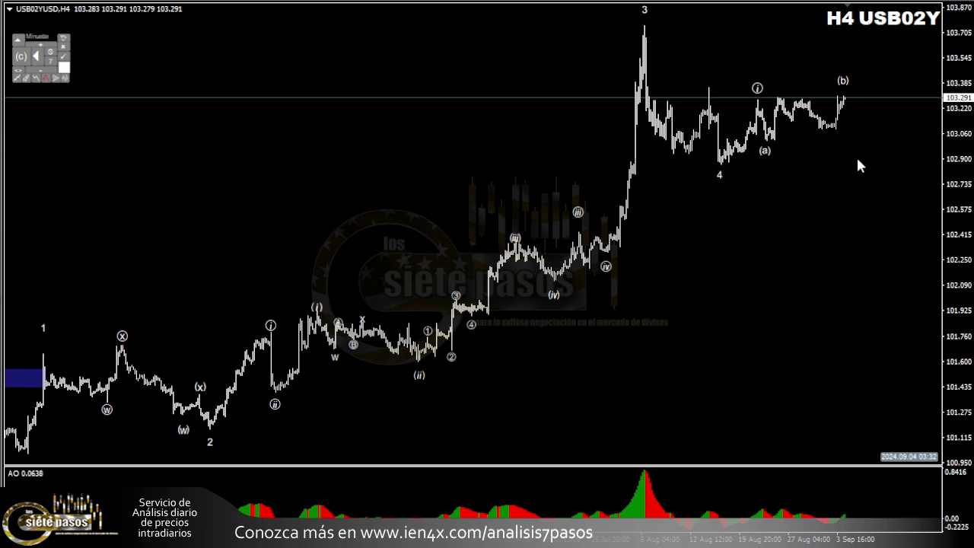
middle_click(859, 148)
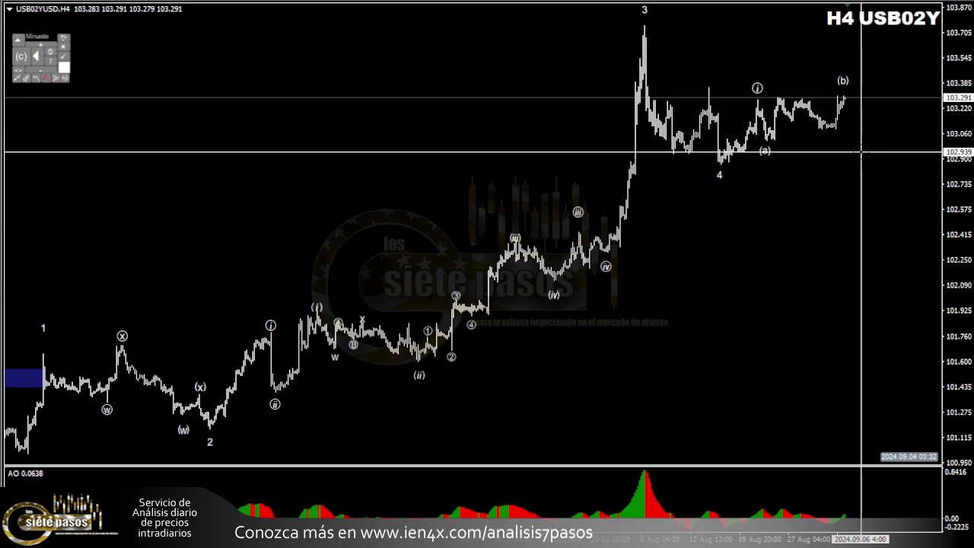
middle_click(861, 155)
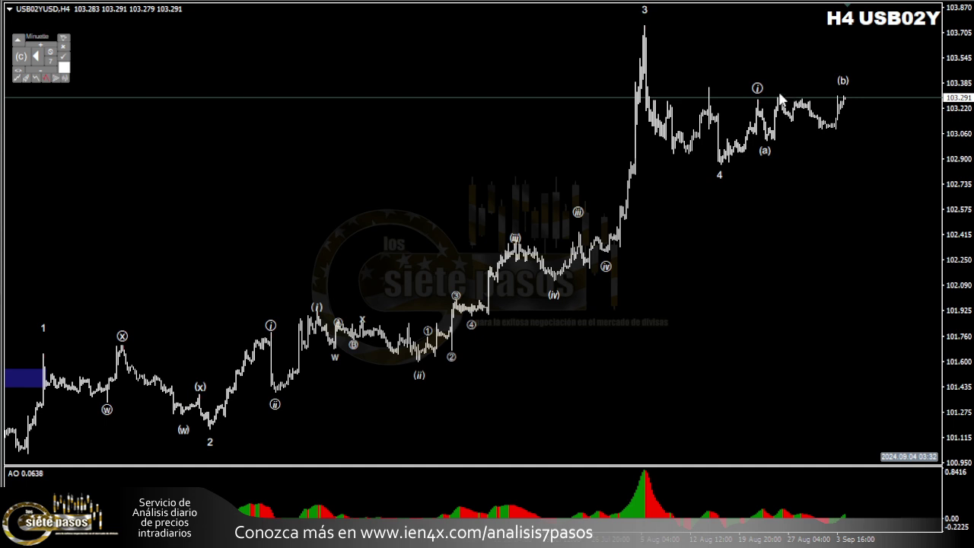
mouse_move(808, 114)
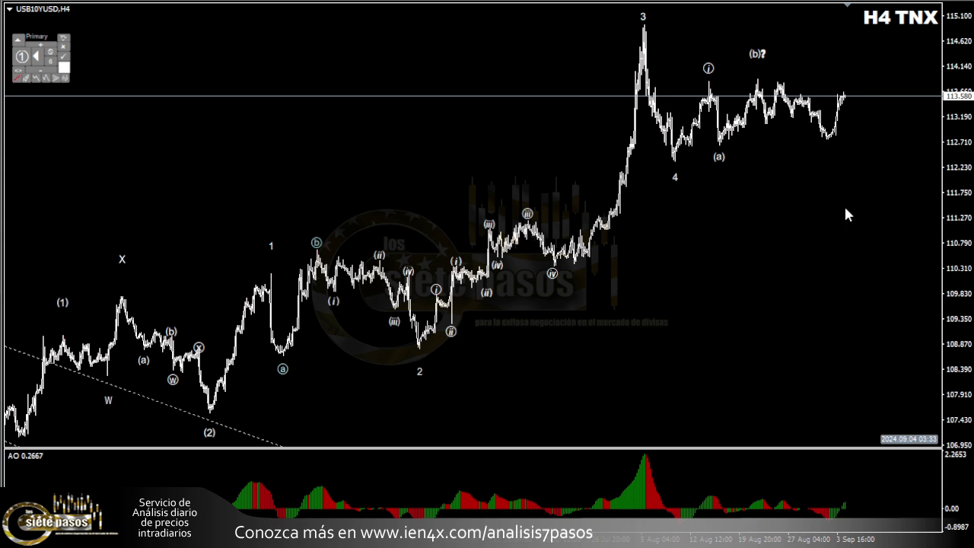
- Check the latest low on the TNX H4 chart, show the (b) label's projection levels and remove its question mark
middle_click(829, 140)
middle_click(830, 145)
mouse_move(831, 137)
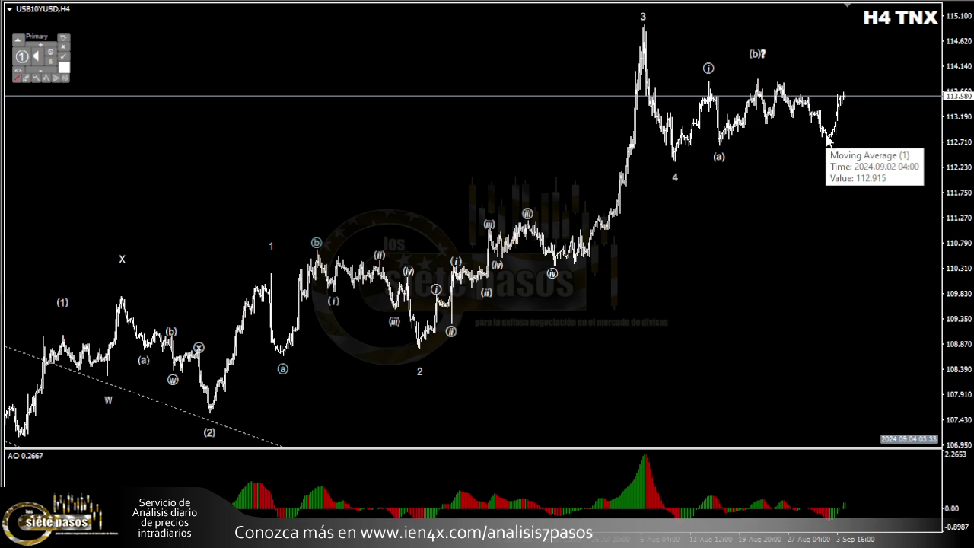
double_click(753, 55)
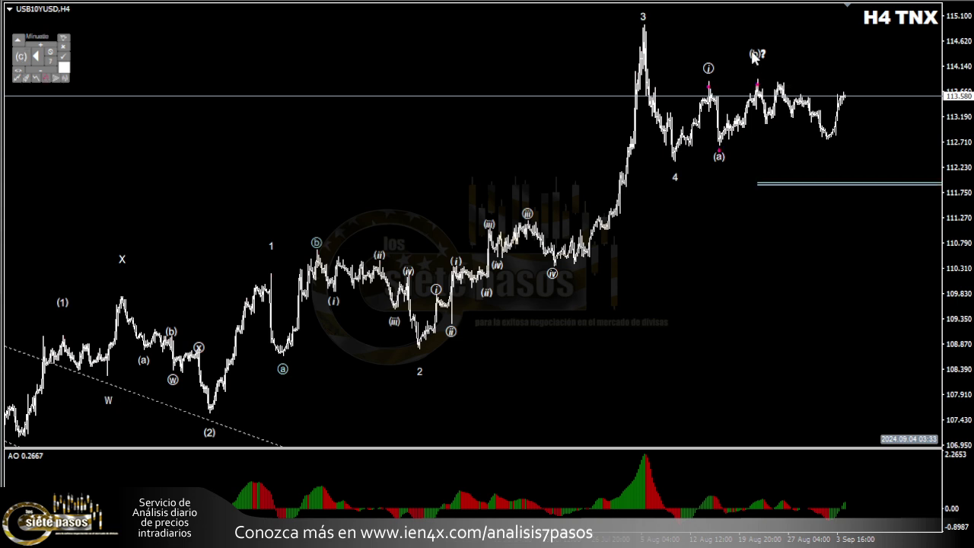
- Show the retracement levels of circled wave i and place a Minute circled ii label beneath the latest TNX low
double_click(710, 76)
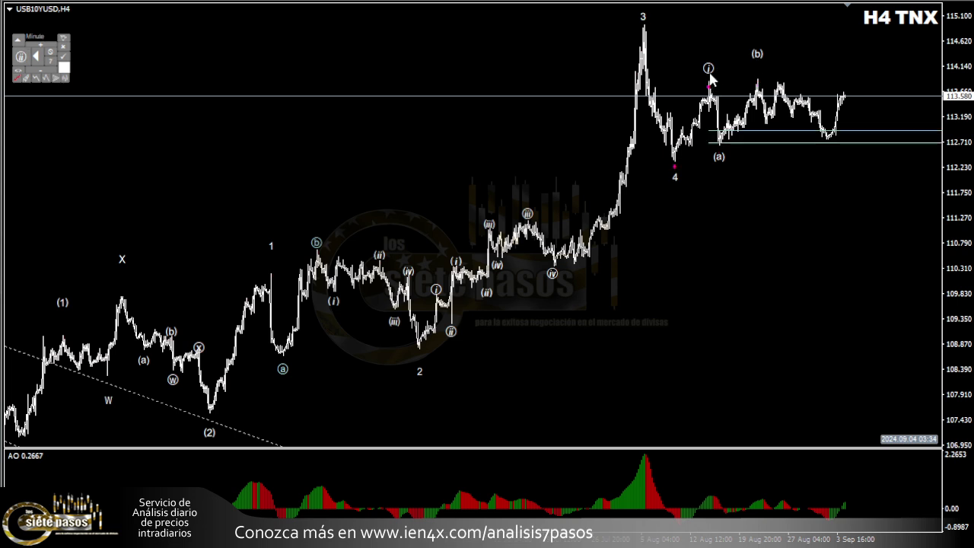
click(21, 56)
click(616, 69)
drag(616, 70, 829, 156)
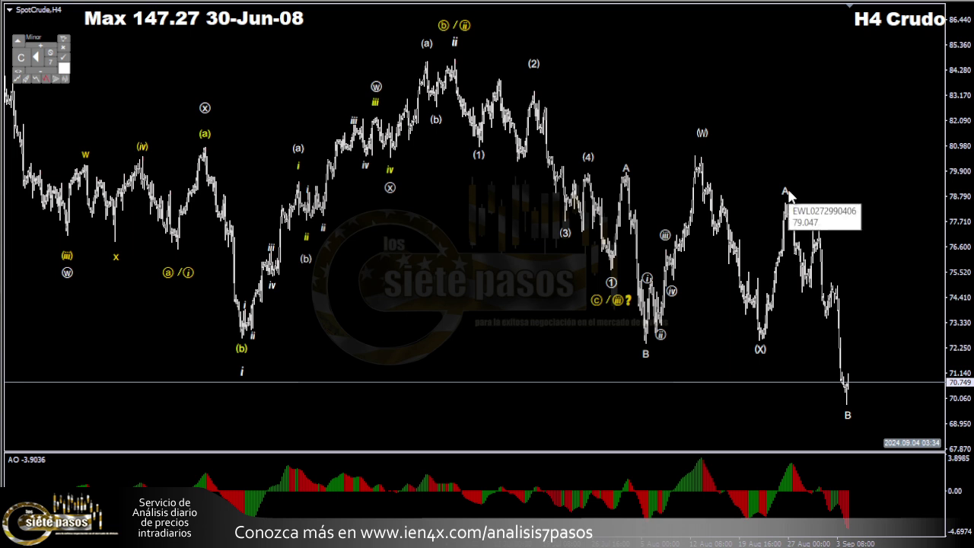
- Show the Fibonacci levels of the most recent wave A label on the crude oil H4 chart
drag(788, 191, 782, 188)
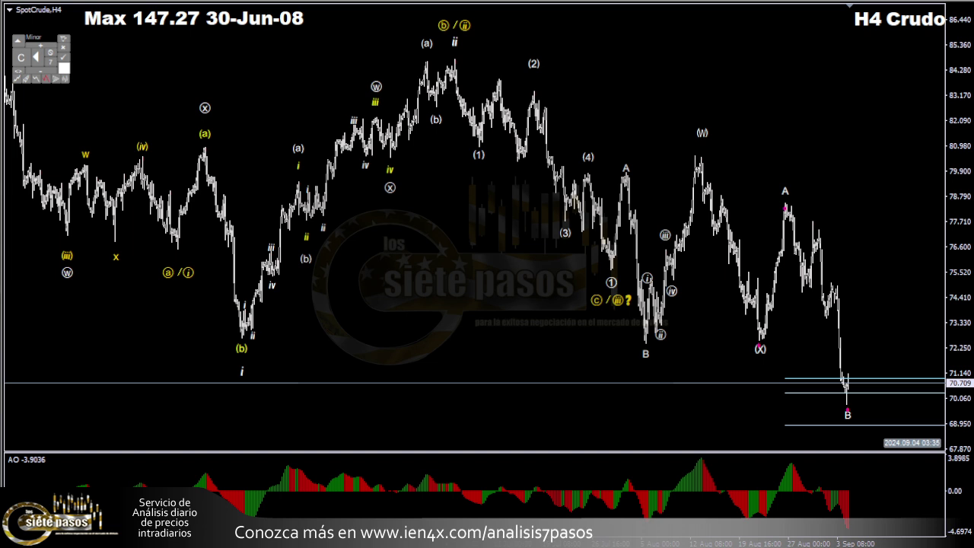
- Switch to the gold H1 chart and examine the levels attached to the circled w, (b) and circled x labels
key(ctrl+Tab)
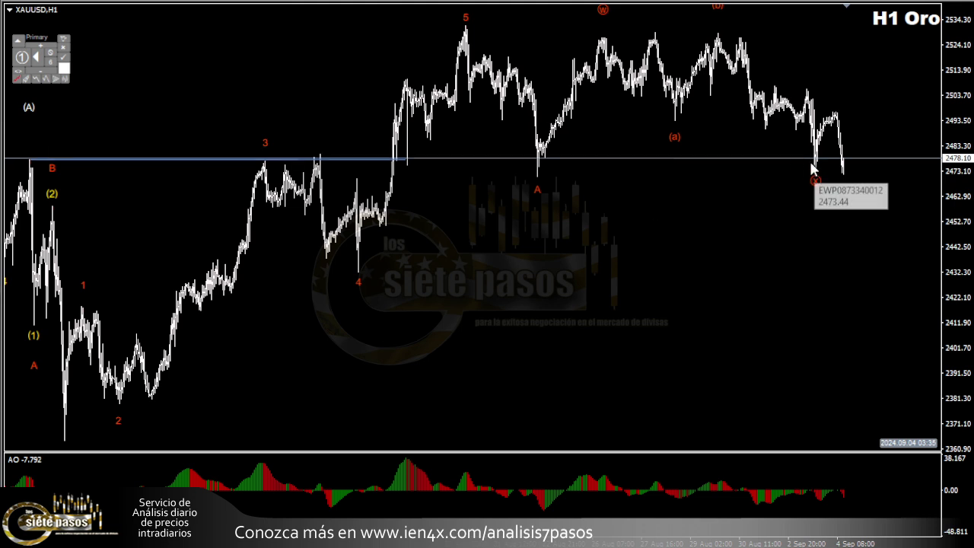
click(601, 13)
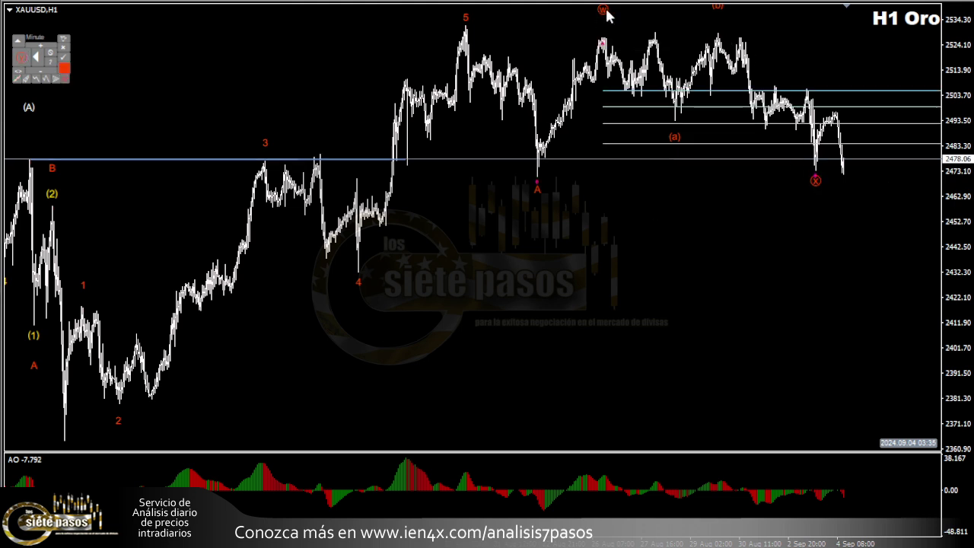
click(721, 9)
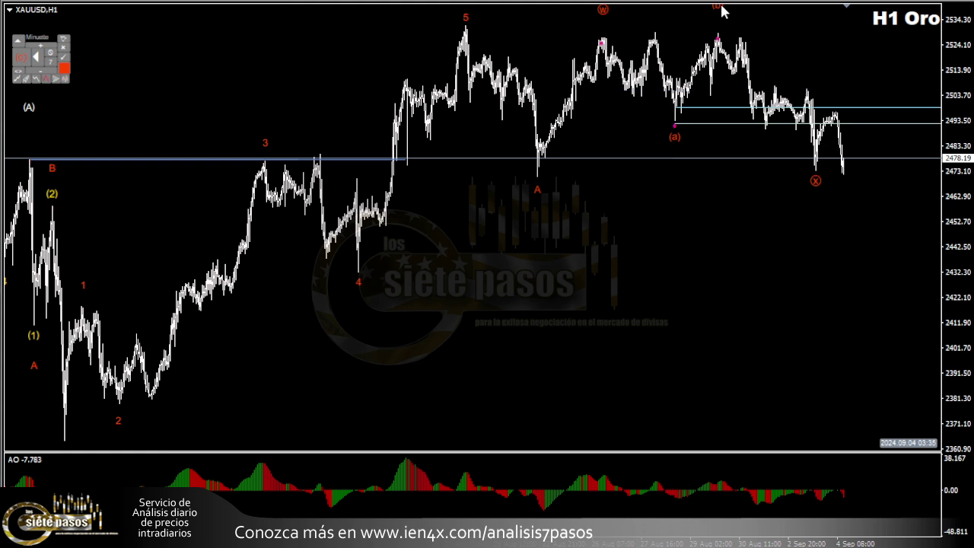
drag(960, 70, 960, 87)
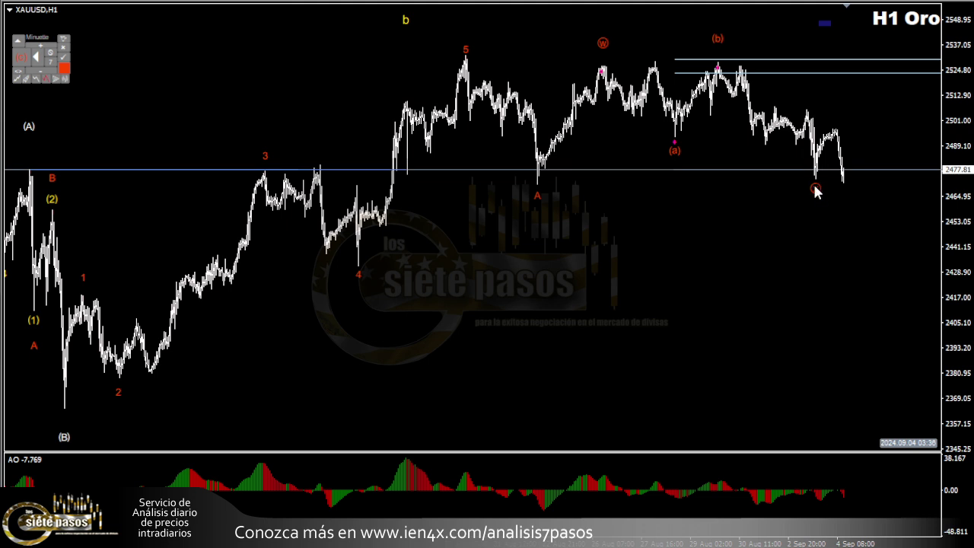
key(ctrl+z)
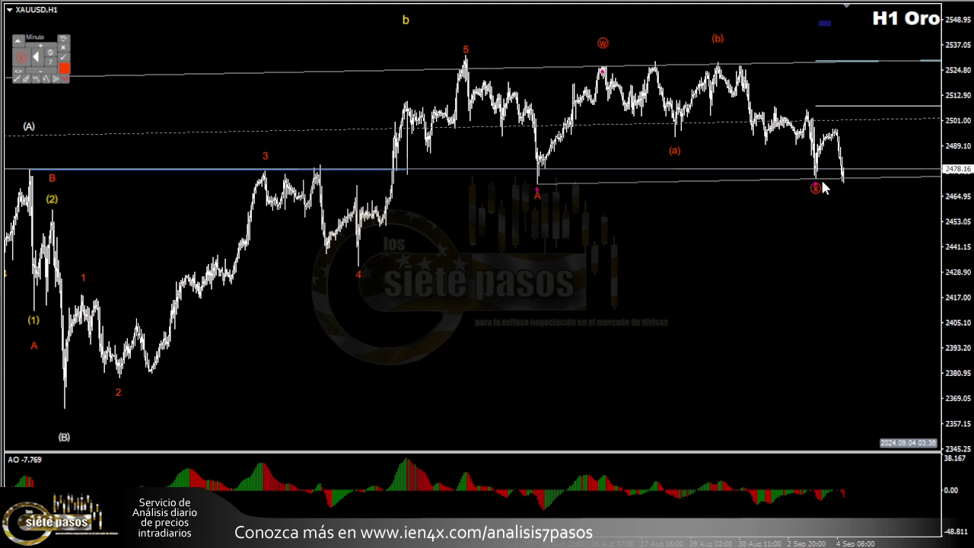
- Relabel gold's Minuette waves (a) and (b) as (w) and (x)
click(675, 149)
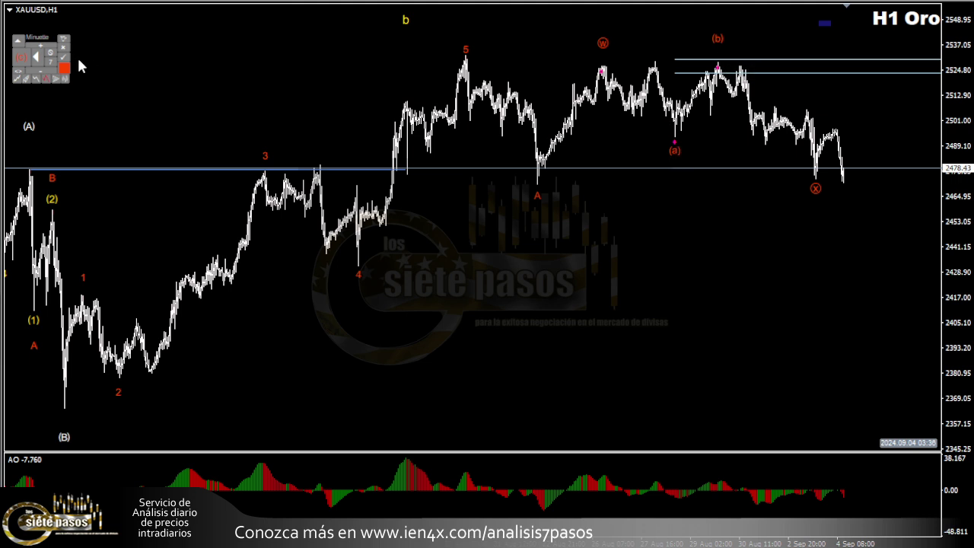
click(65, 78)
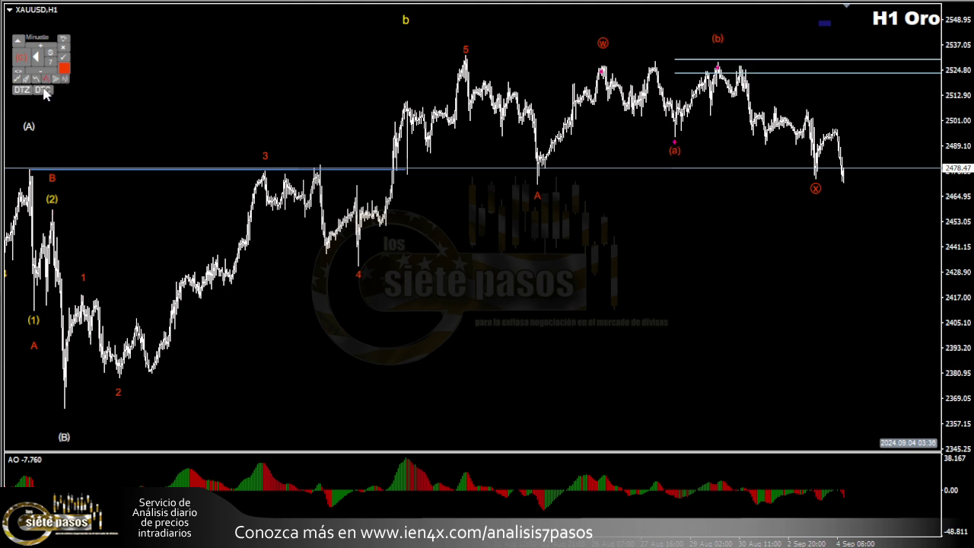
click(42, 90)
middle_click(671, 67)
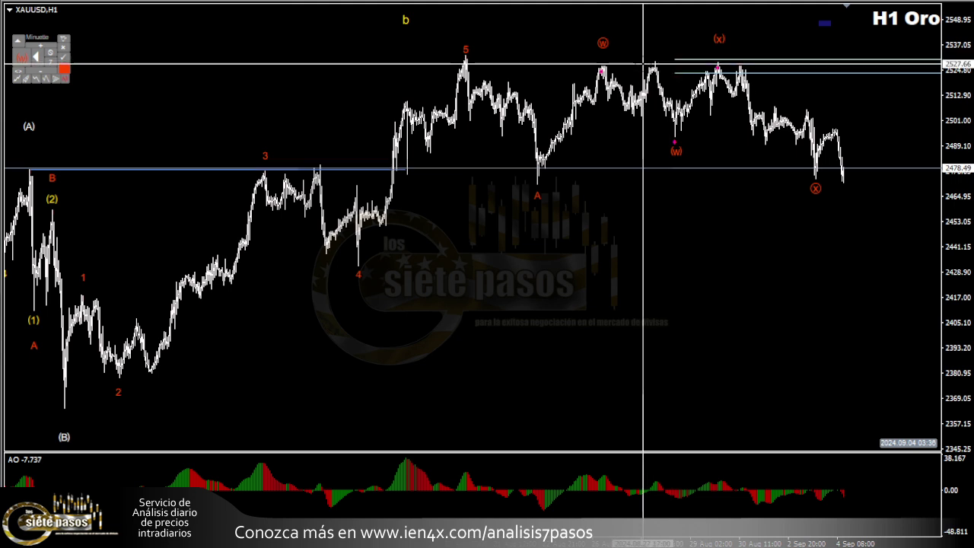
middle_click(644, 65)
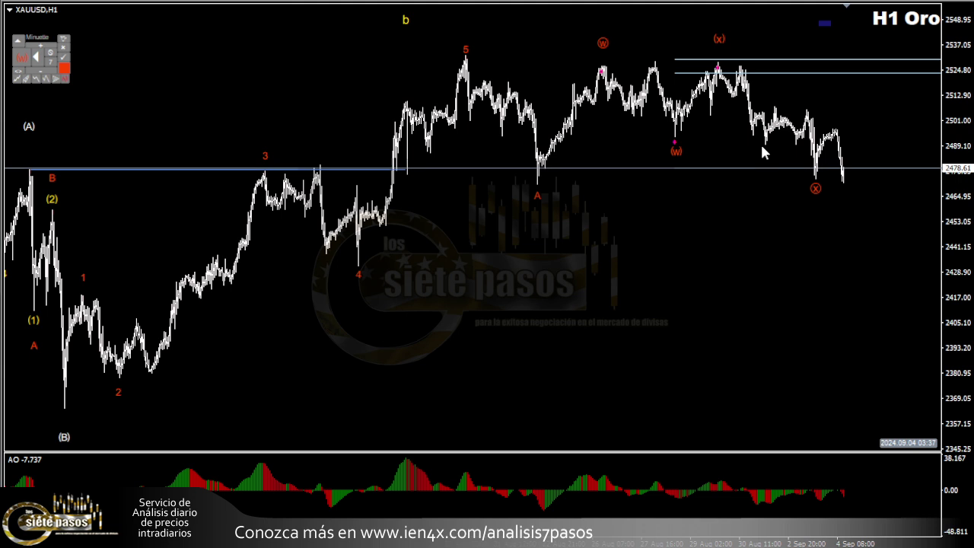
- Set the (x) high as the start of a new wave sequence and label the first low after it (w)
click(21, 76)
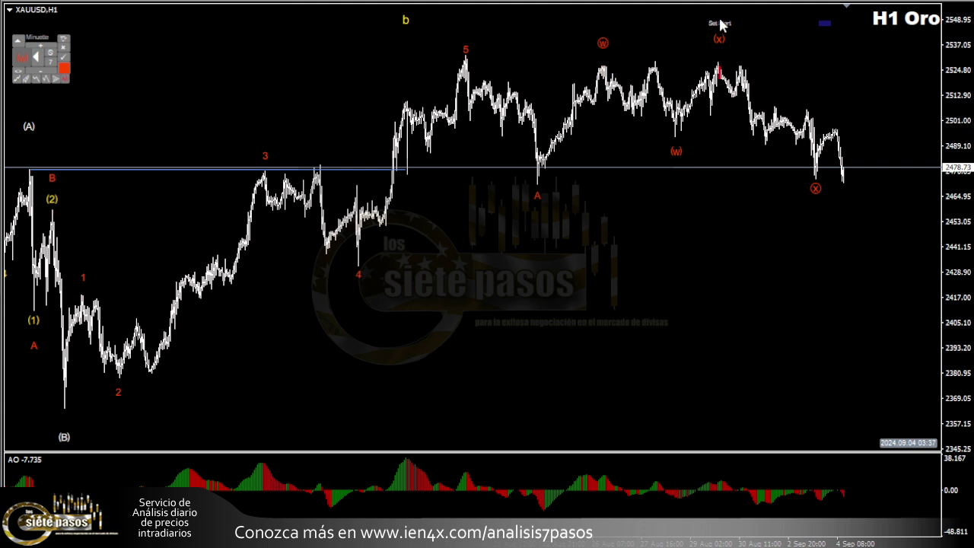
click(720, 24)
click(765, 158)
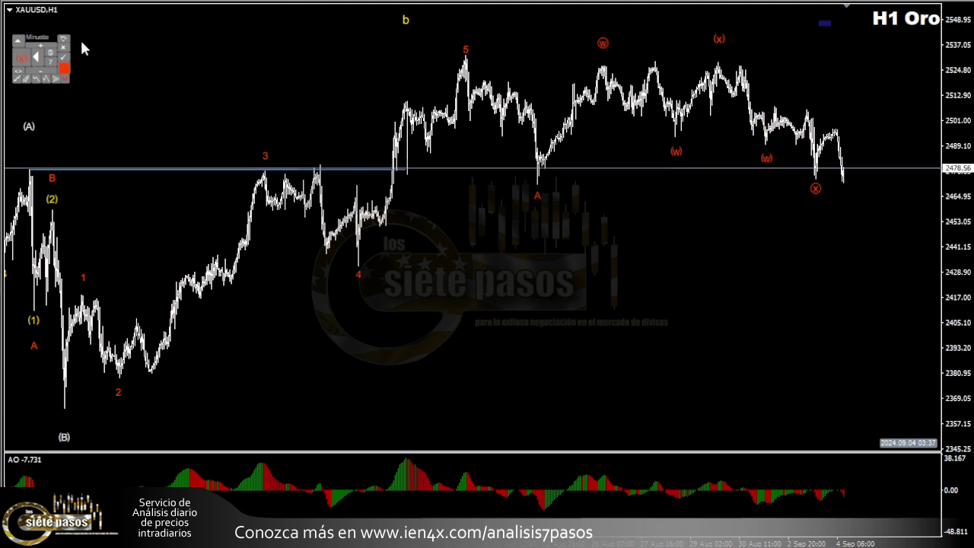
- Lower the new label after (x) to Subminuette degree, change it to wave a and show its retracement levels
click(41, 71)
click(766, 161)
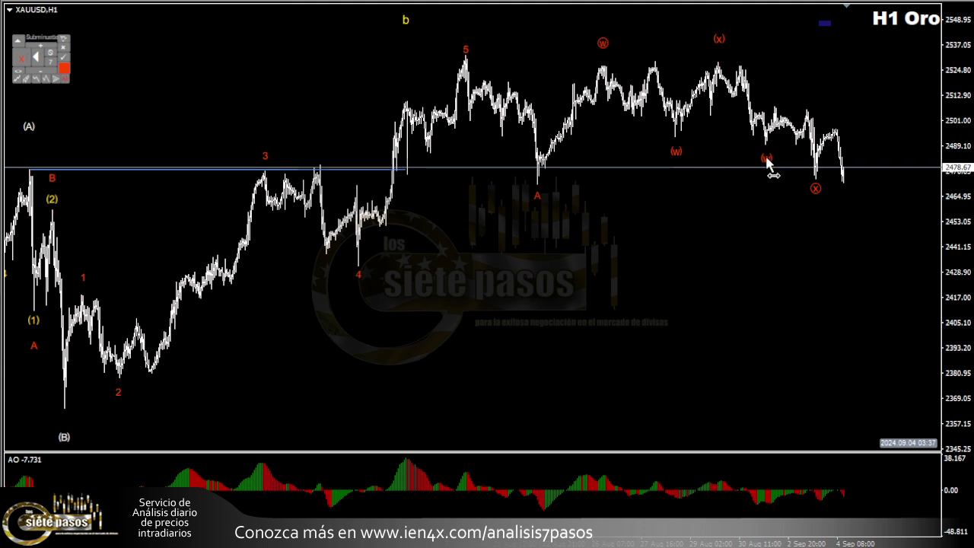
click(41, 75)
click(764, 161)
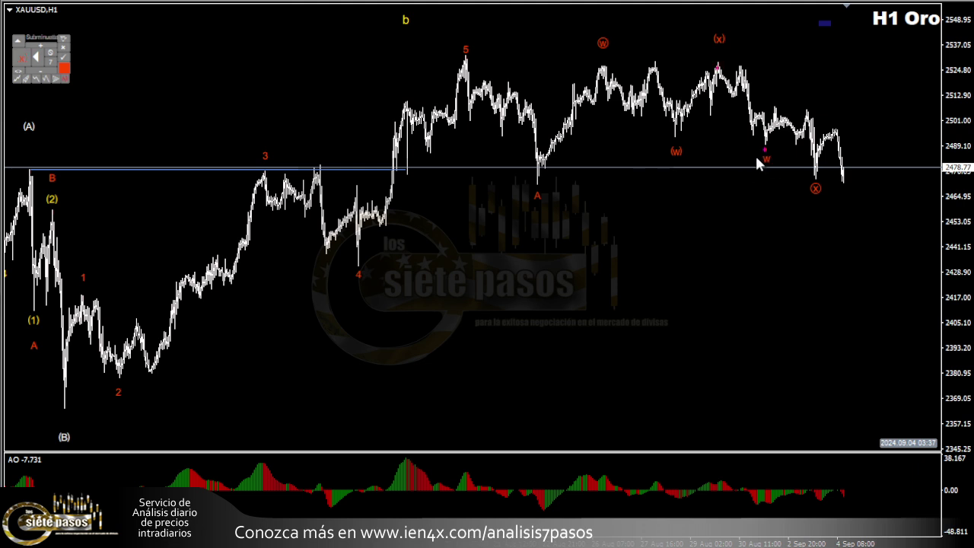
click(35, 79)
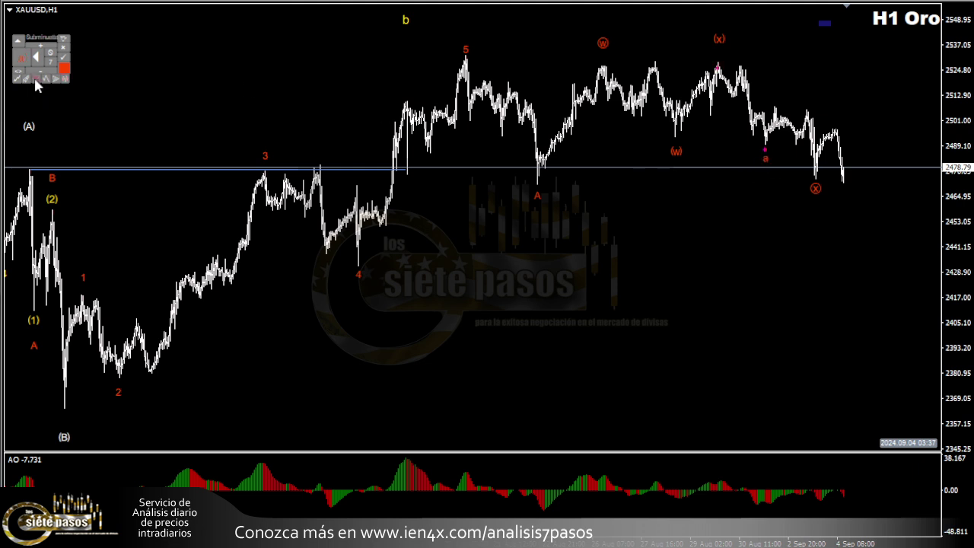
click(767, 158)
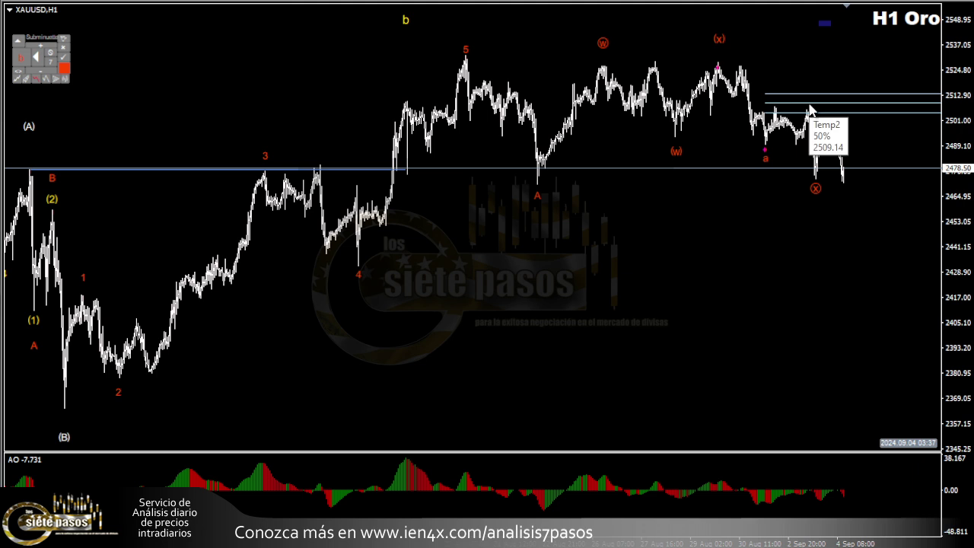
- Move gold's circled x label beneath the latest low with a question mark, and label the high between a and circled x as Subminuette b
click(827, 195)
drag(828, 194, 843, 198)
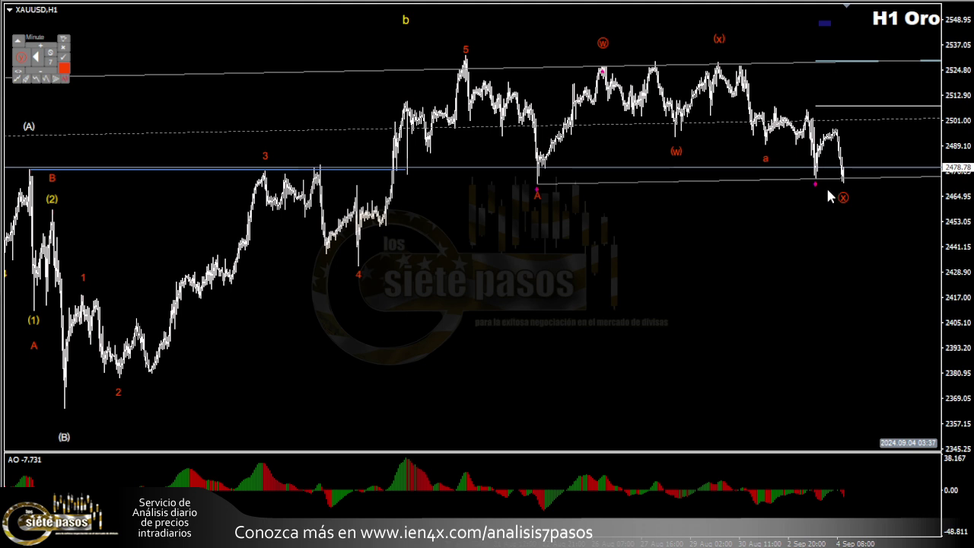
click(842, 199)
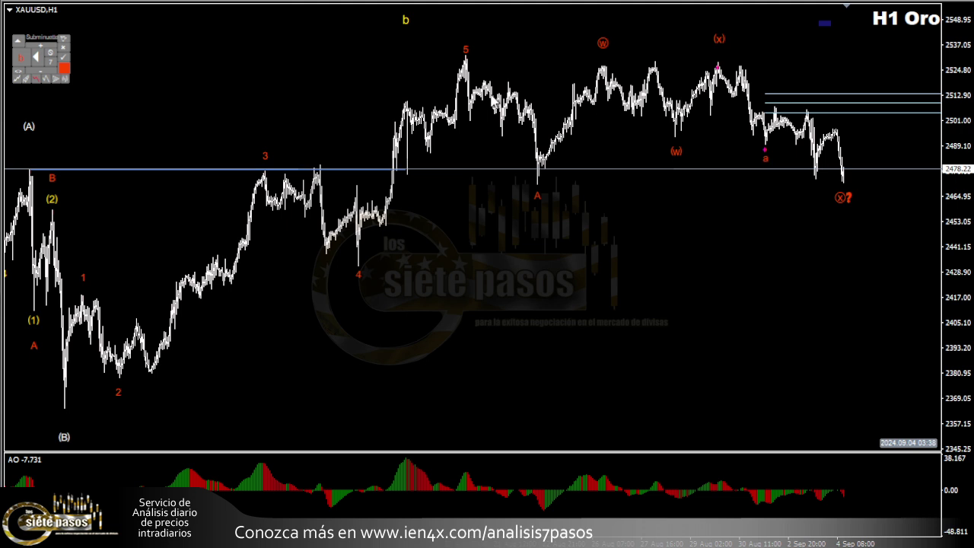
click(21, 58)
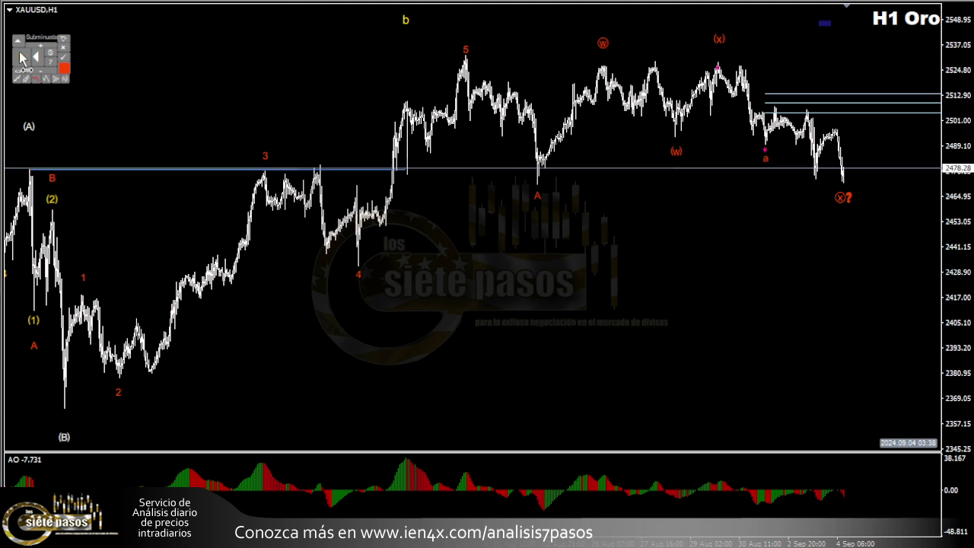
click(806, 95)
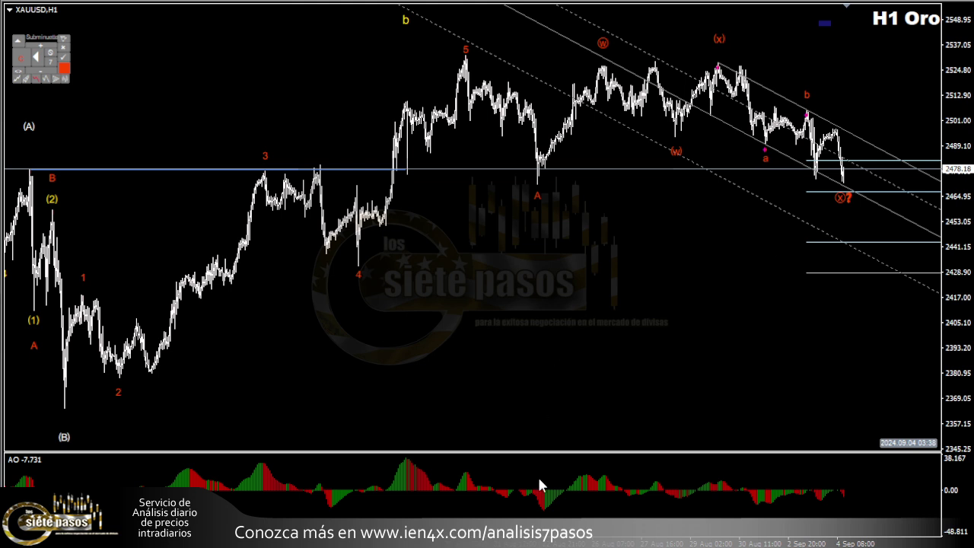
- On the copper H4 chart, show circled wave 1's retracement levels and place a Primary circled 2 label with a question mark at the latest low
key(ctrl+F6)
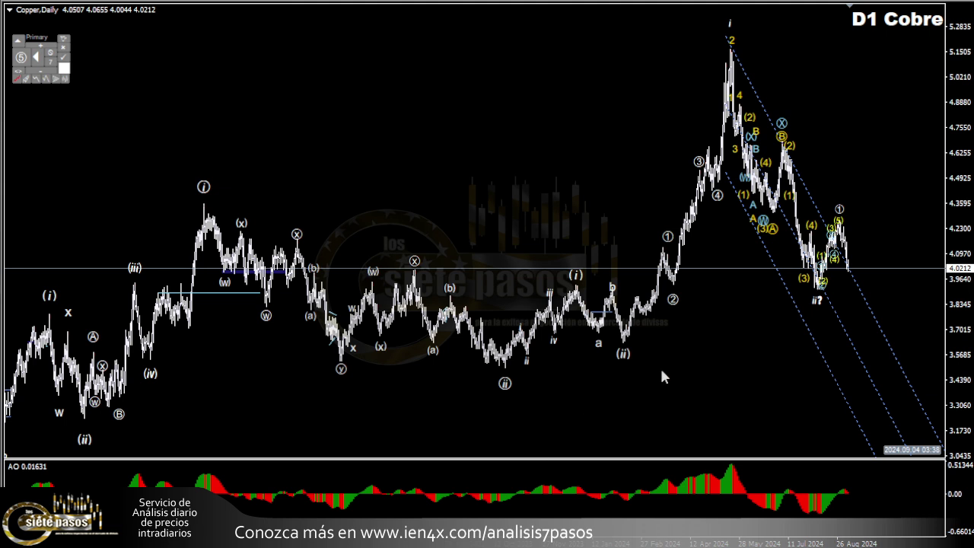
key(ctrl+F6)
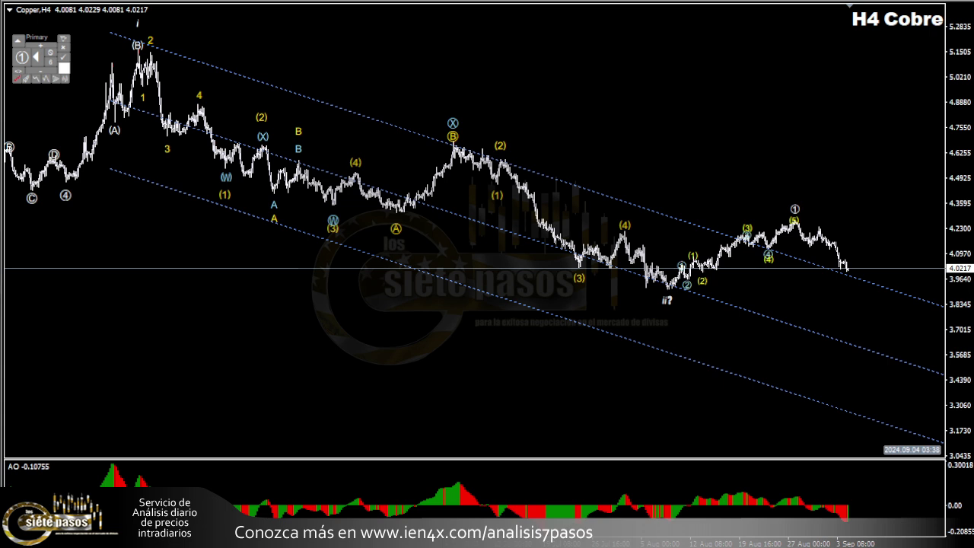
double_click(960, 213)
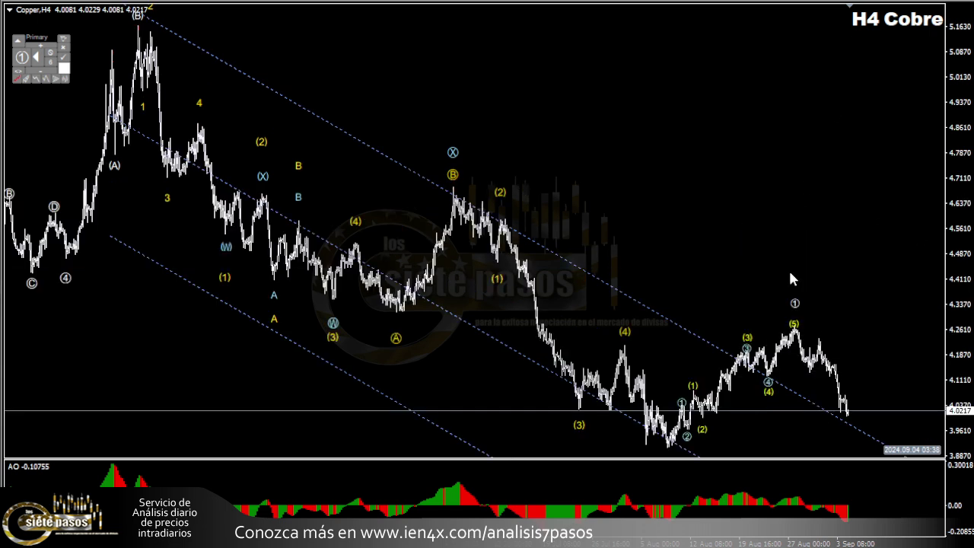
mouse_move(807, 366)
click(796, 302)
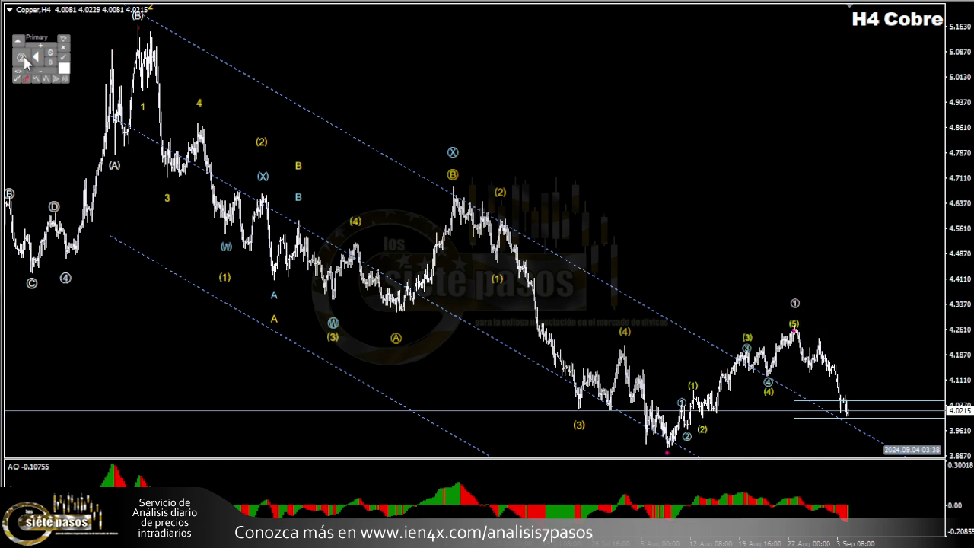
click(802, 385)
drag(829, 426, 848, 427)
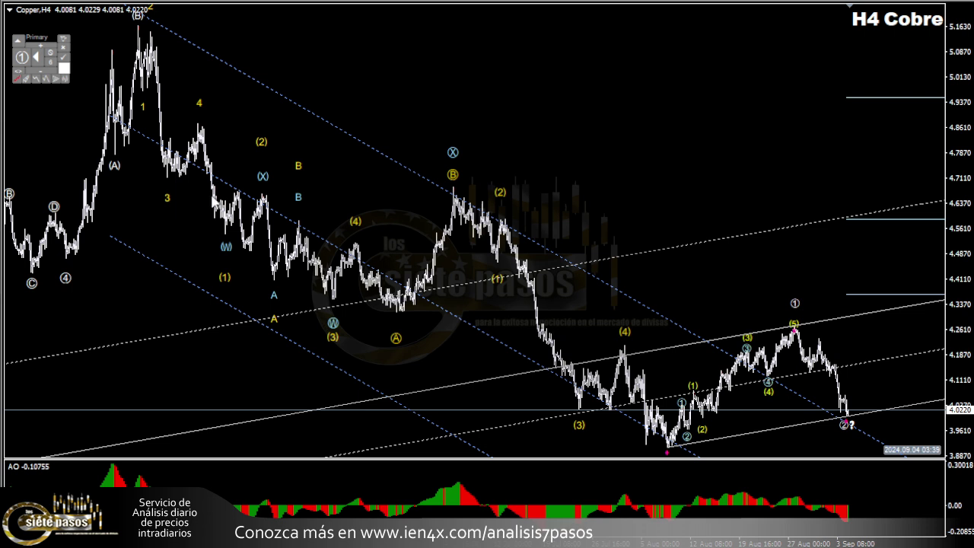
- Hide the guide lines on the copper chart, and show the channel for the wave ii high on the BTCUSD H4 chart
click(16, 75)
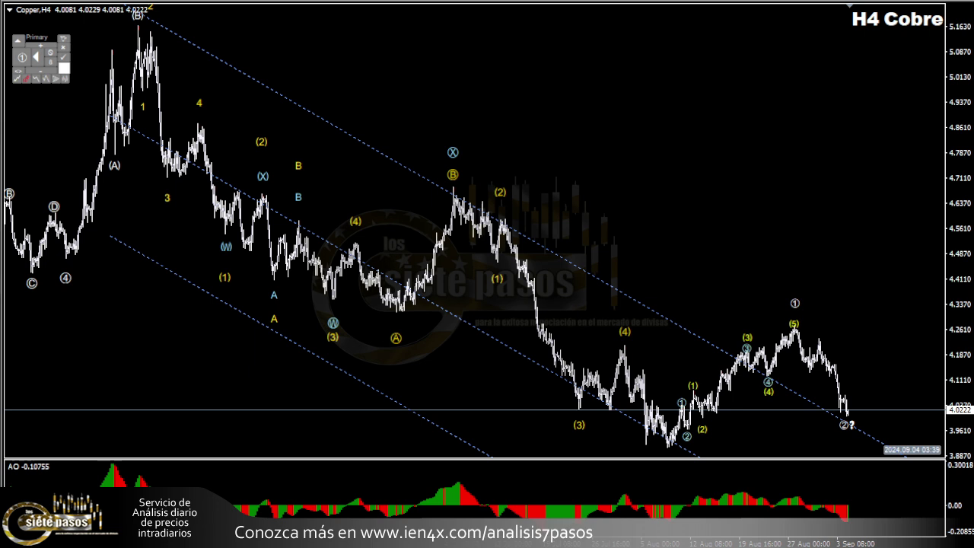
key(ctrl+Tab)
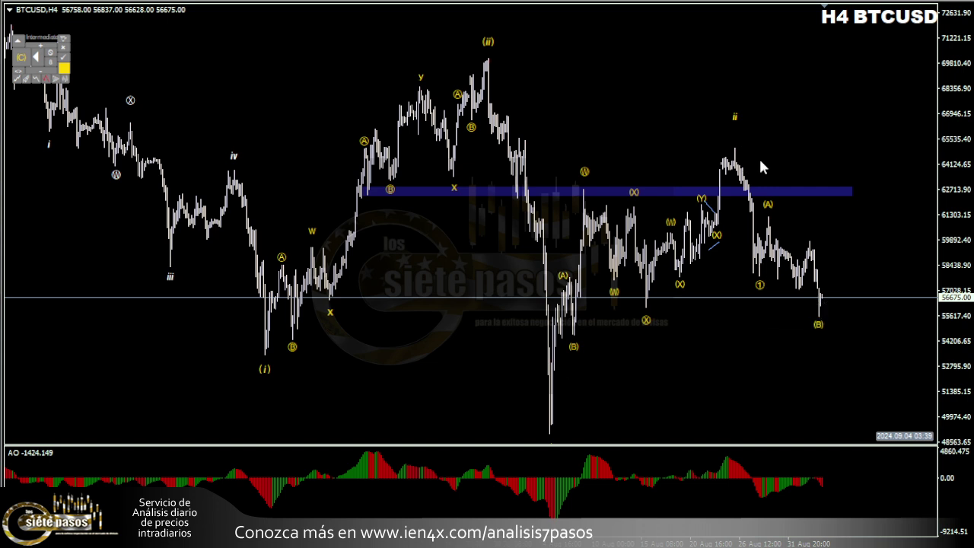
click(735, 117)
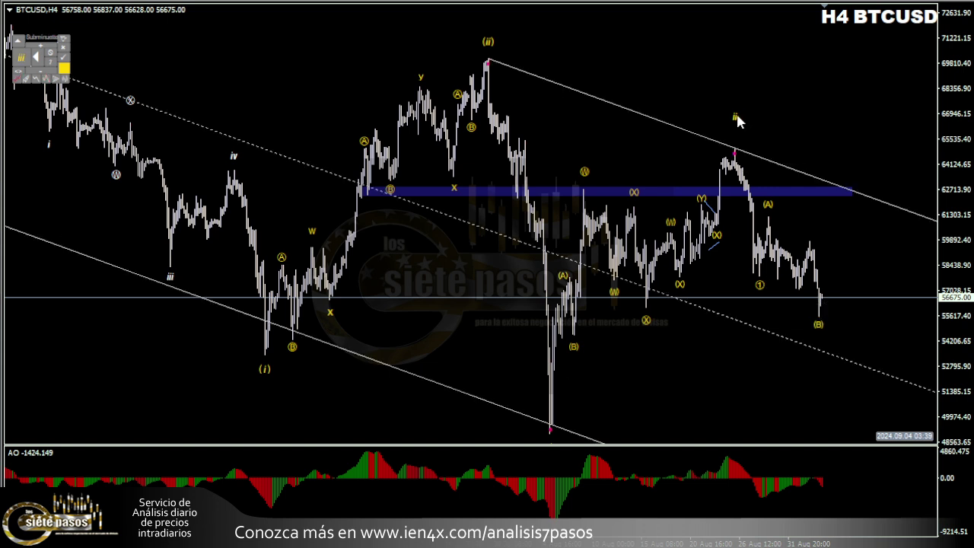
- Show circled wave 1's retracement levels on BTCUSD and add a Primary circled A beside that label as an alternative count
click(761, 283)
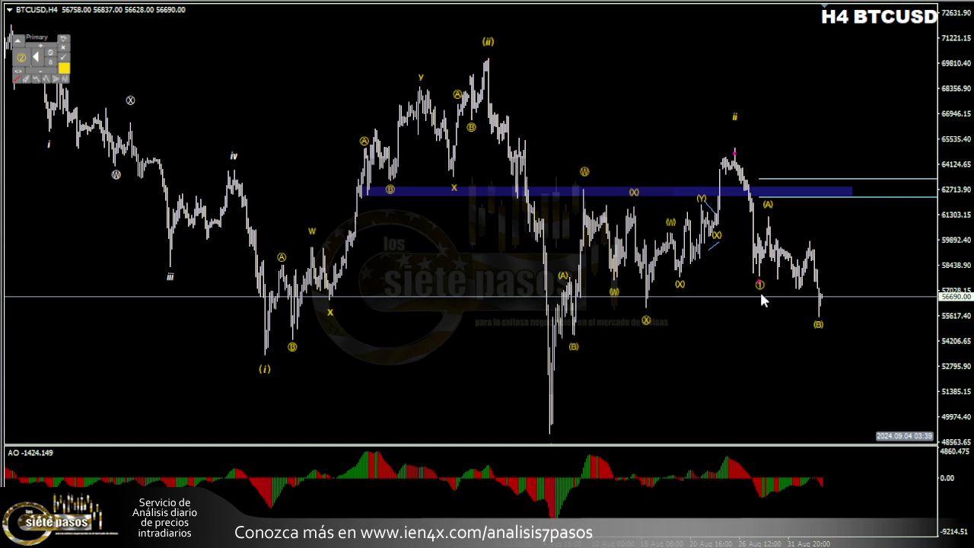
mouse_move(760, 283)
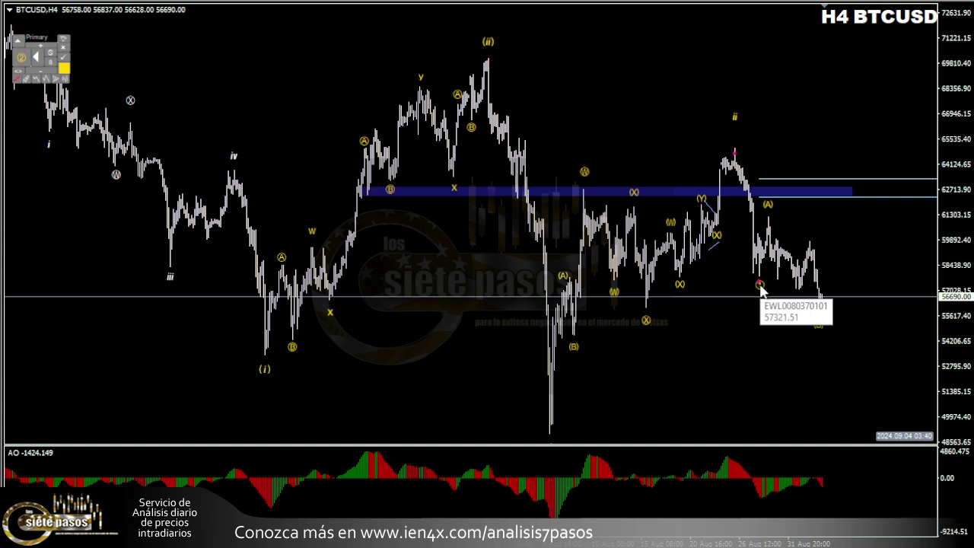
click(762, 290)
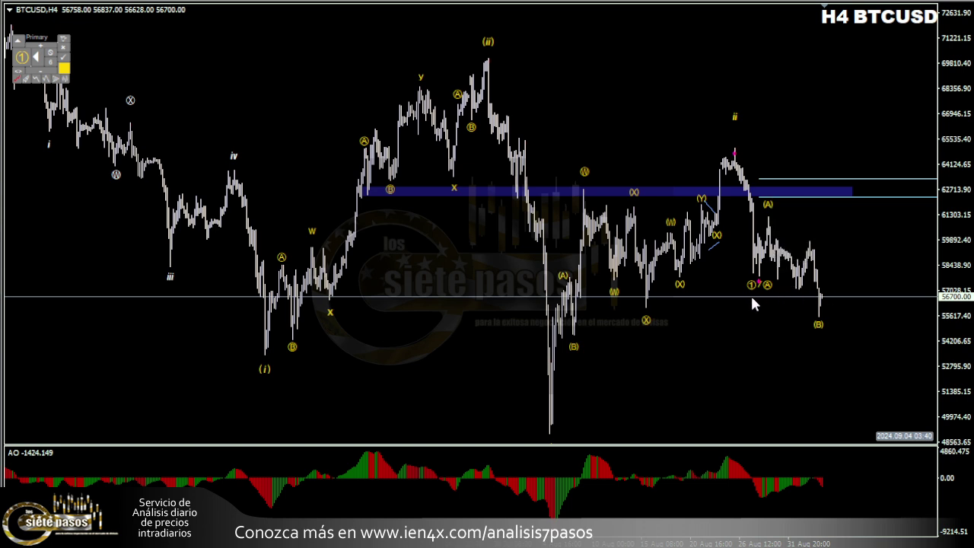
- Show the Fibonacci projection levels for Intermediate wave (C) from the (A) high and the (B) low
click(770, 207)
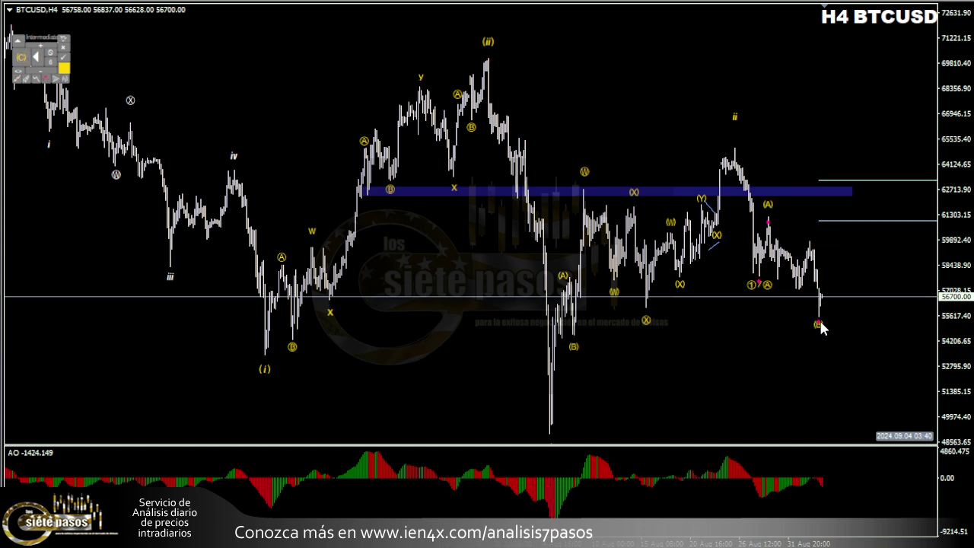
mouse_move(819, 314)
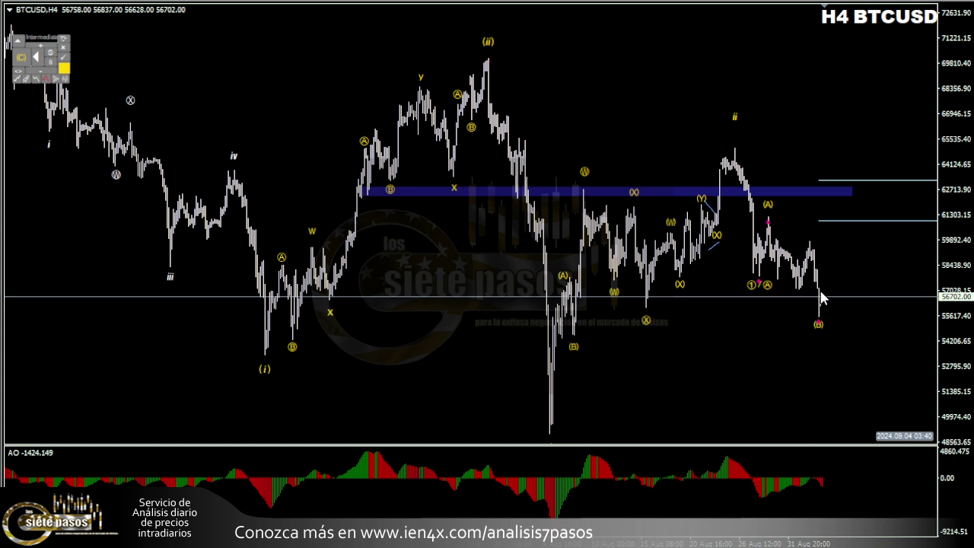